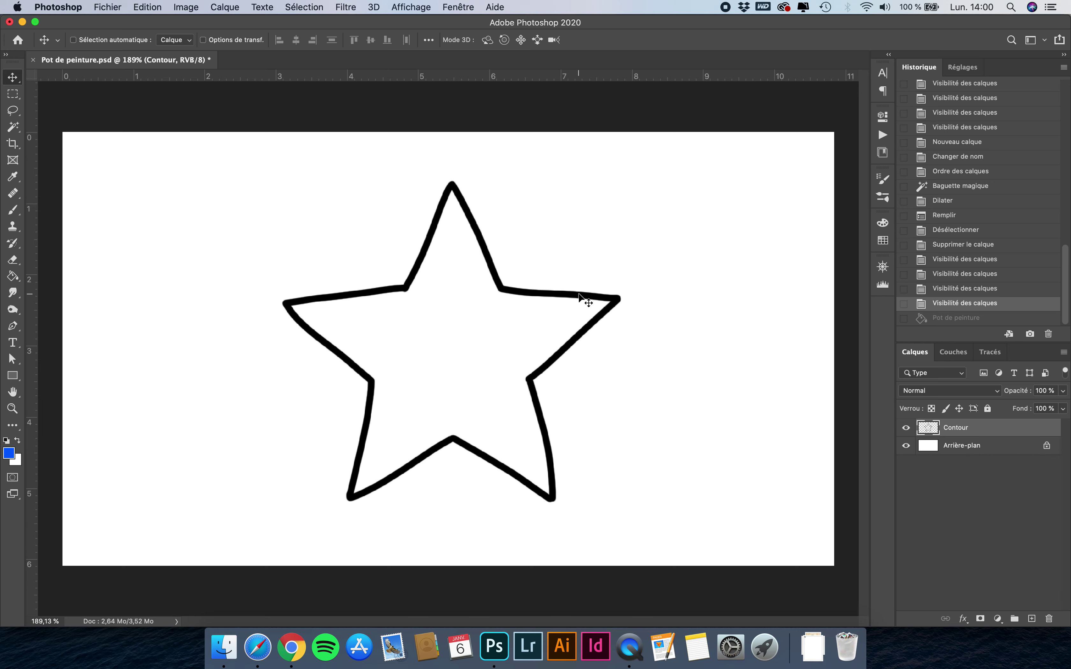
Step: Toggle the Contour and Arrière-plan layers' visibility off and back on to check the outline
{"action": "left_click", "coordinate": [906, 428]}
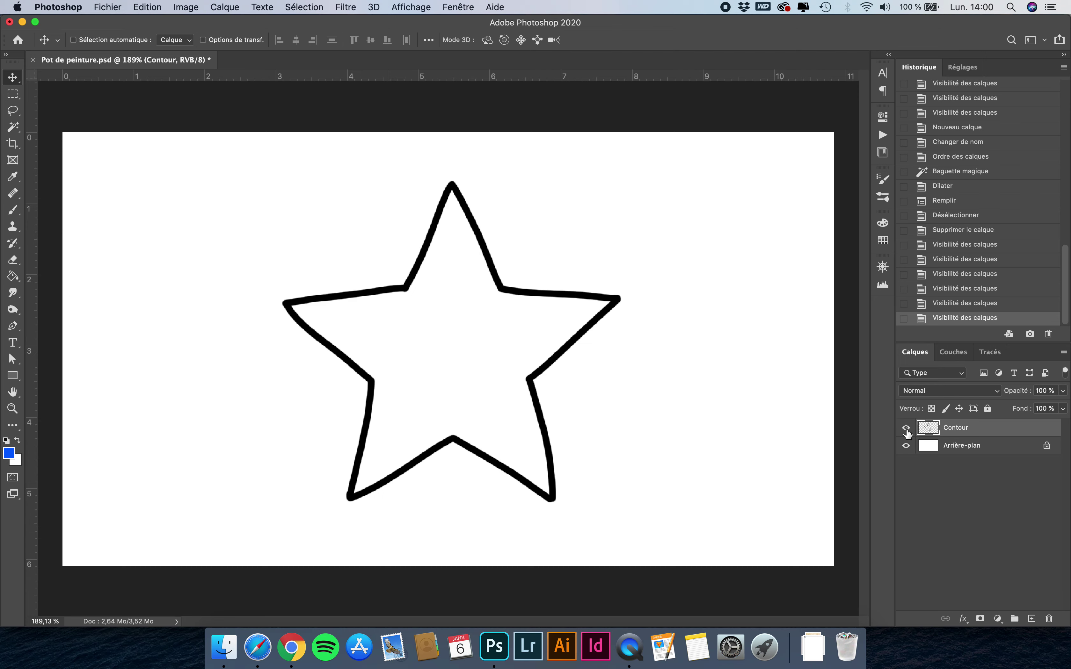
{"action": "left_click", "coordinate": [905, 446]}
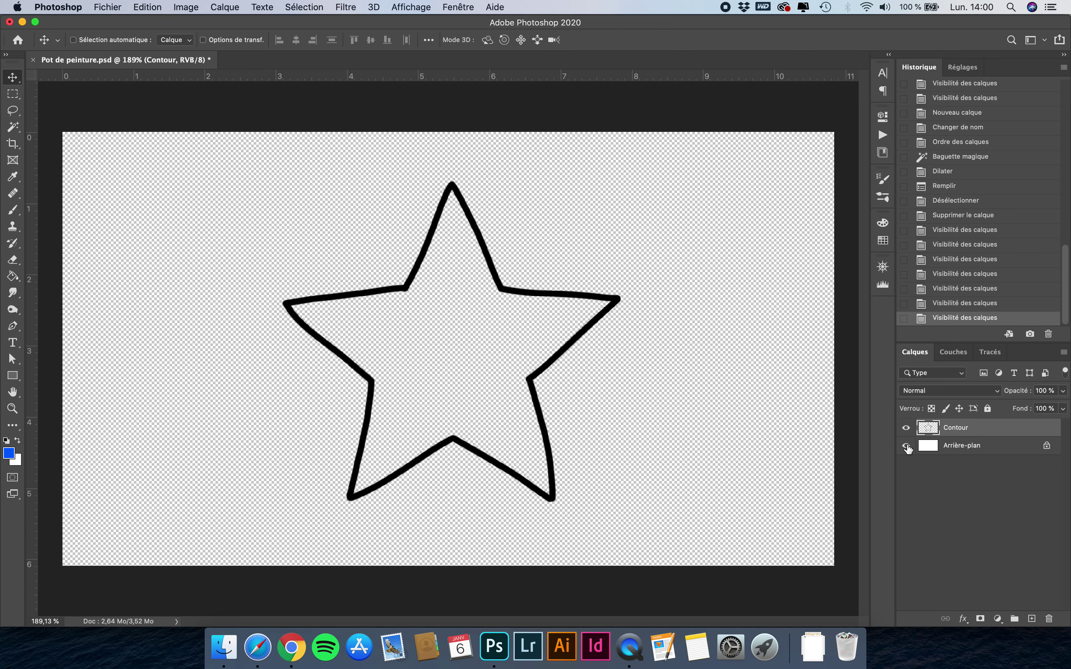
{"action": "left_click", "coordinate": [906, 446]}
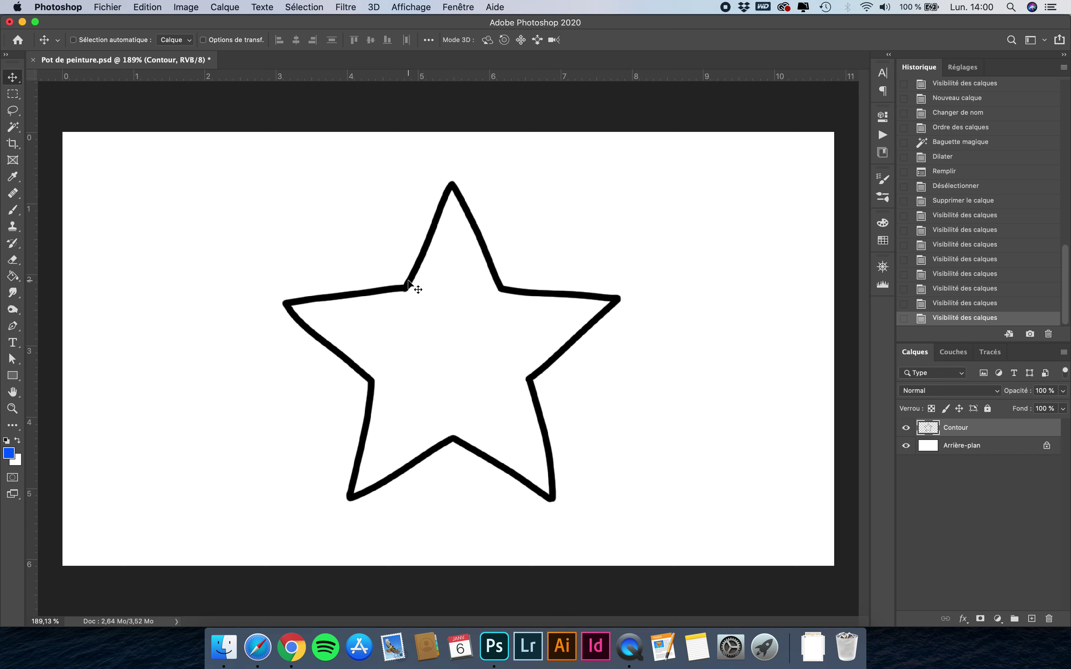
Step: Test a blue Paint Bucket fill inside the star, then undo it
{"action": "left_click", "coordinate": [12, 276]}
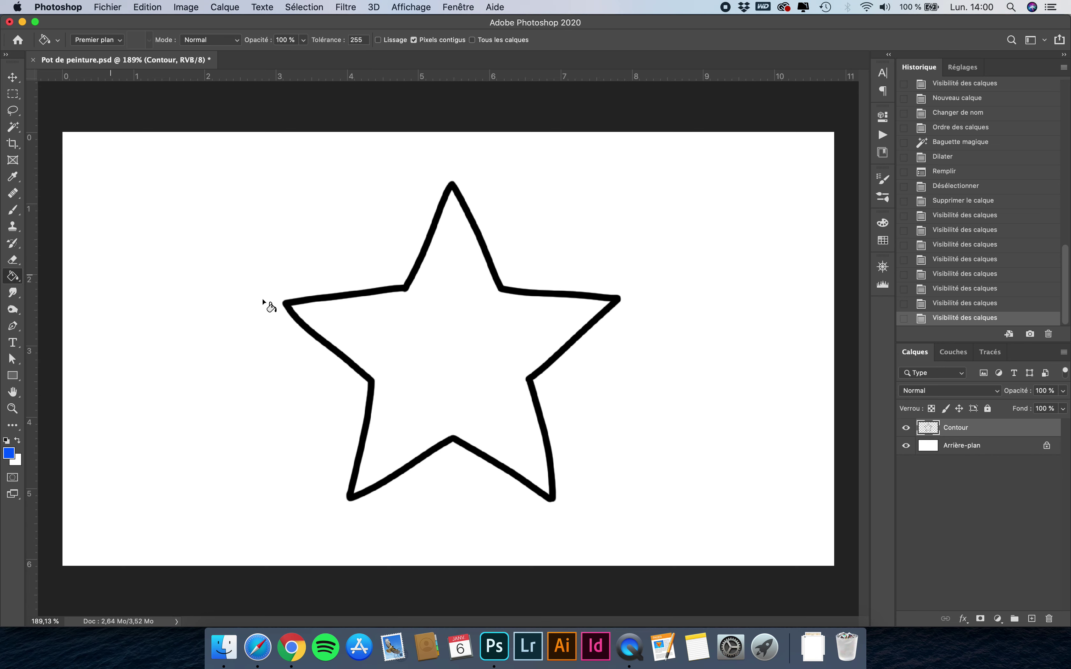
{"action": "left_click", "coordinate": [463, 319]}
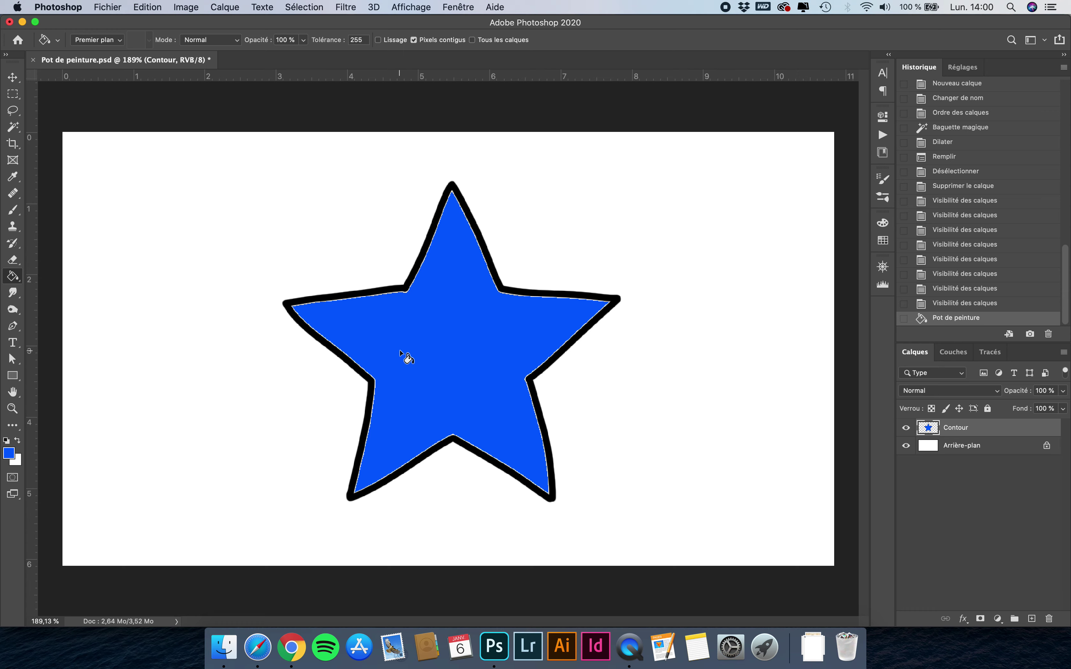
{"action": "scroll", "coordinate": [429, 218], "scroll_direction": "up", "scroll_amount": 3}
{"action": "scroll", "coordinate": [430, 219], "scroll_direction": "up", "scroll_amount": 2}
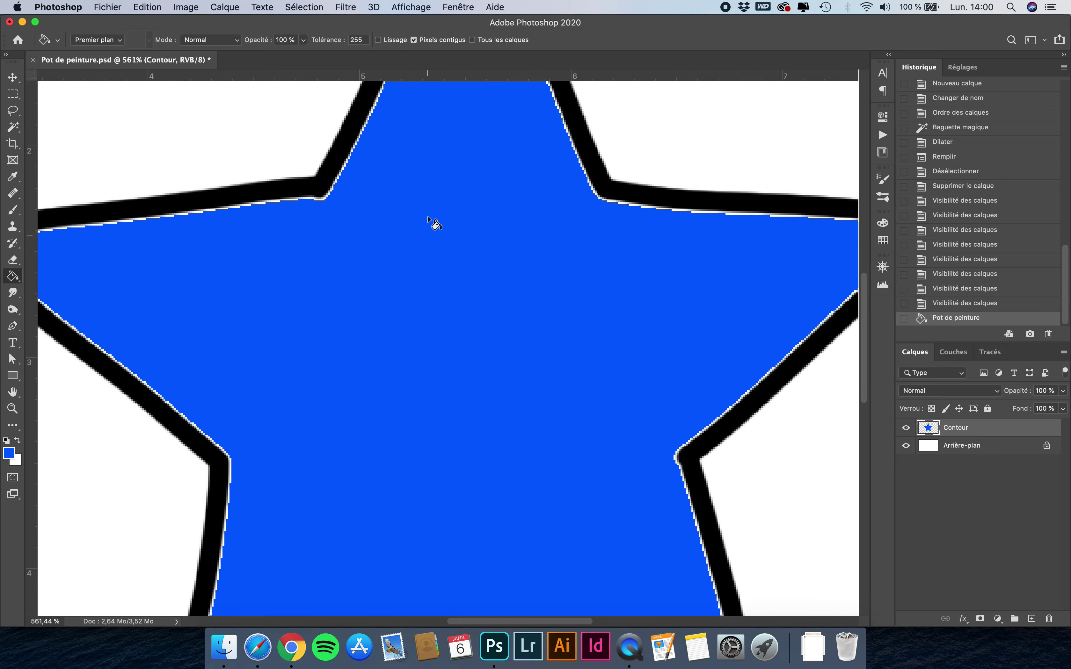
{"action": "scroll", "coordinate": [429, 219], "scroll_direction": "up", "scroll_amount": 2}
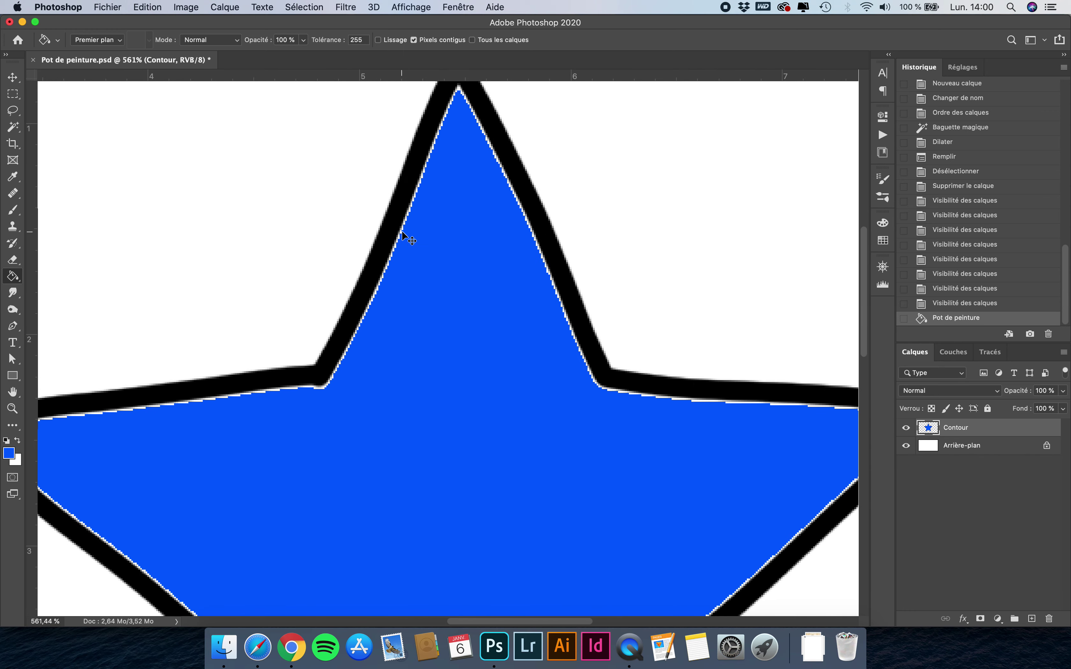
{"action": "key", "text": "super+z"}
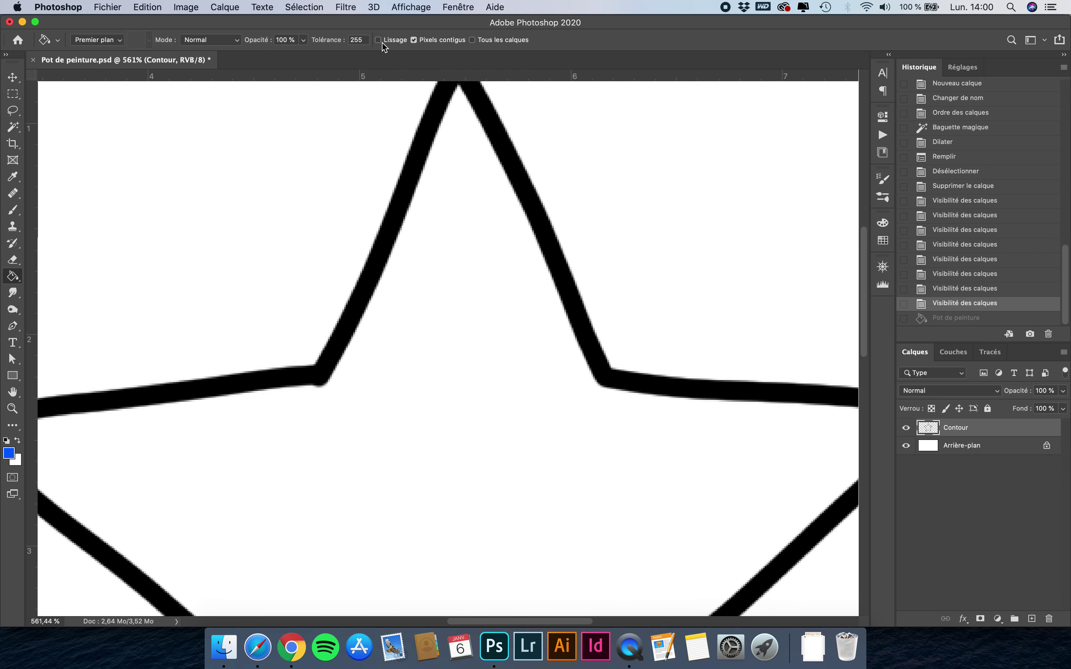
{"action": "left_click", "coordinate": [490, 225]}
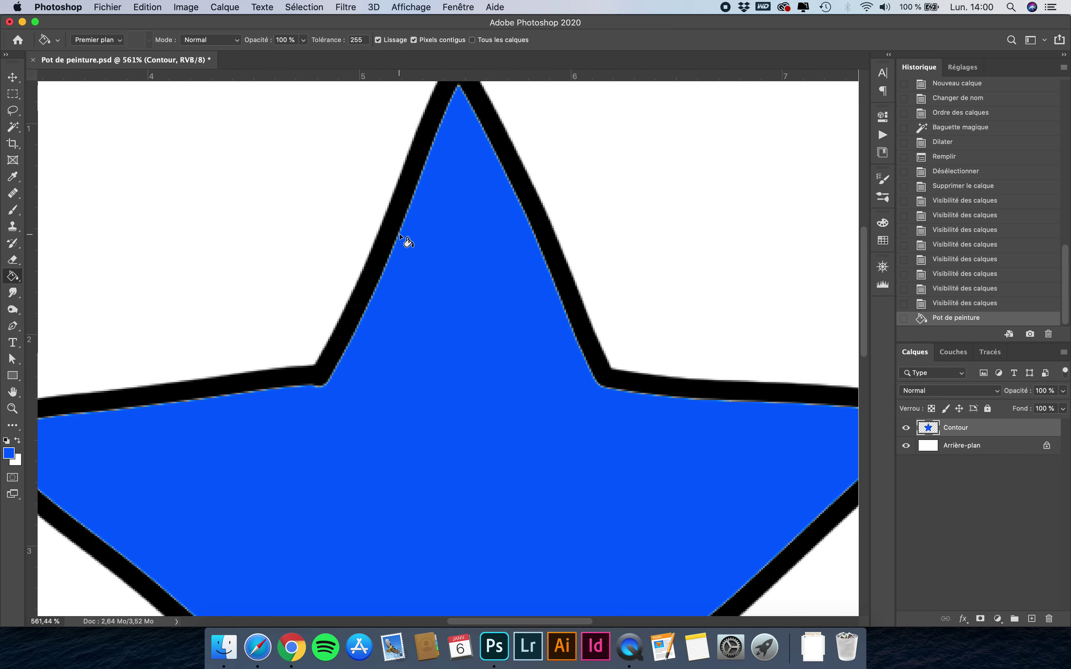
{"action": "key", "text": "cmd+z"}
{"action": "key", "text": "cmd+minus"}
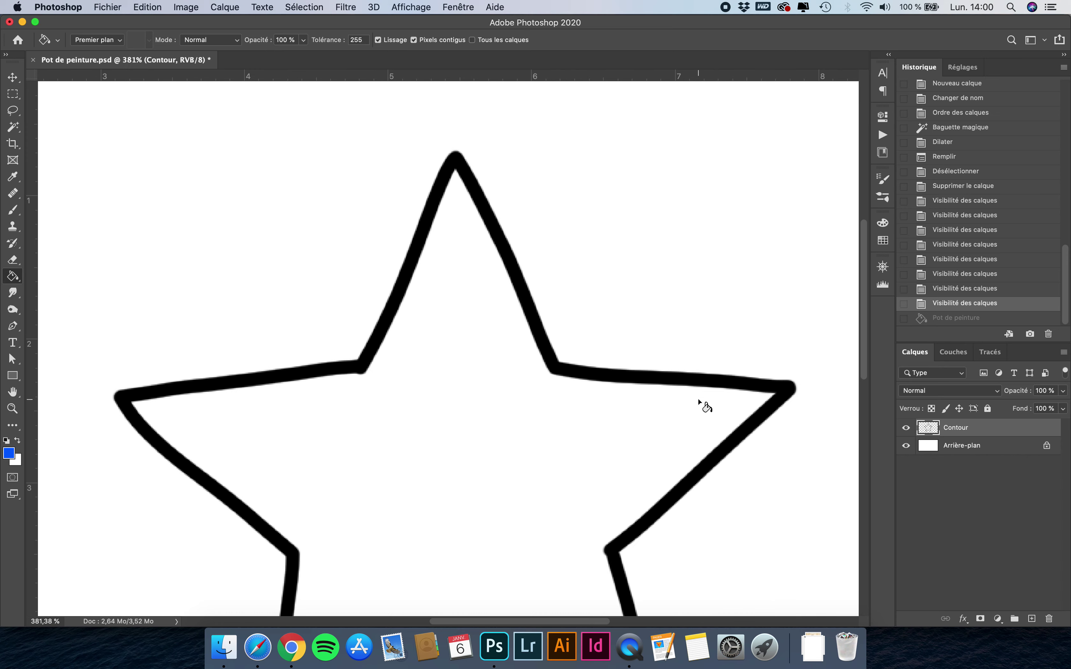
{"action": "key", "text": "cmd+minus"}
Step: Add a layer named 'Couleur' below Contour, leaving Contour active
{"action": "left_click", "coordinate": [1030, 618]}
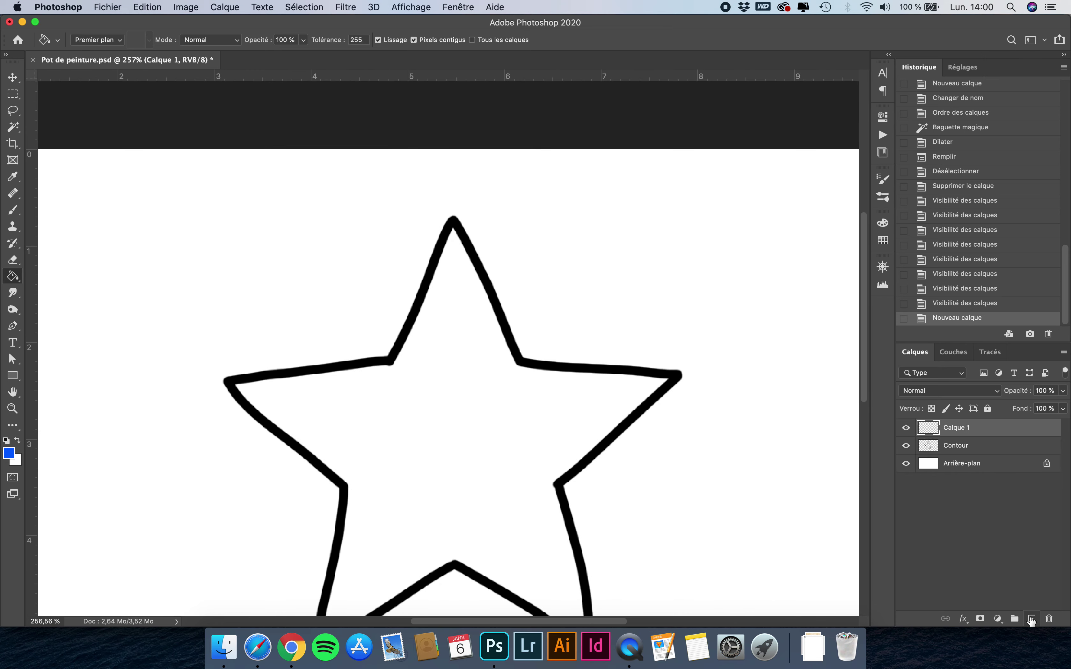
{"action": "double_click", "coordinate": [955, 427]}
{"action": "type", "text": "Couleur"}
{"action": "key", "text": "Return"}
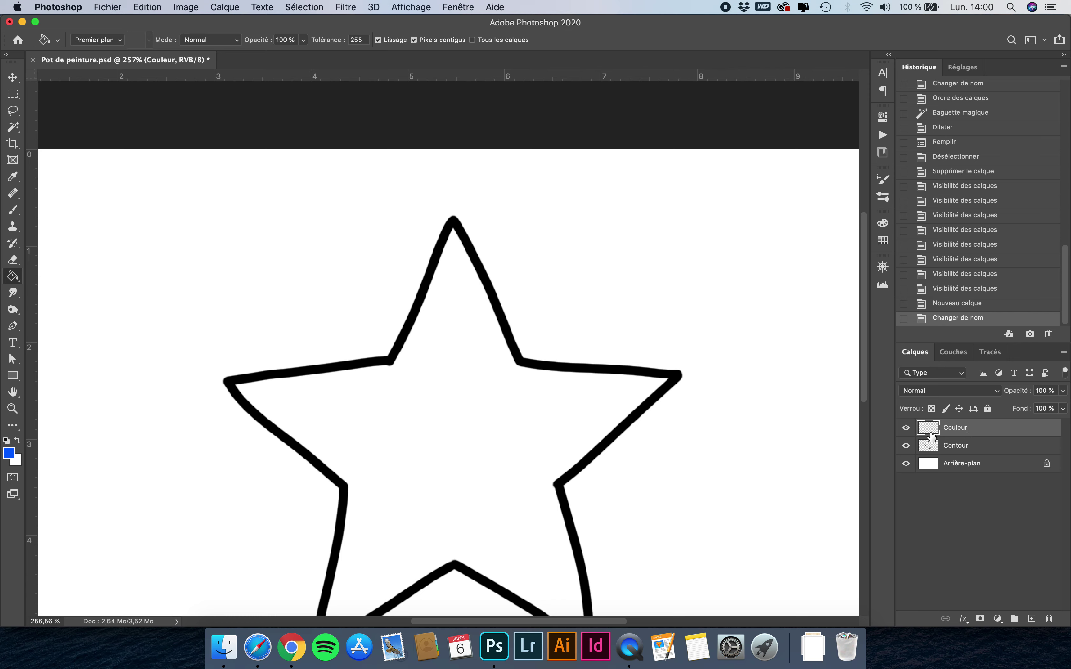
{"action": "left_click_drag", "start_coordinate": [931, 436], "coordinate": [972, 448]}
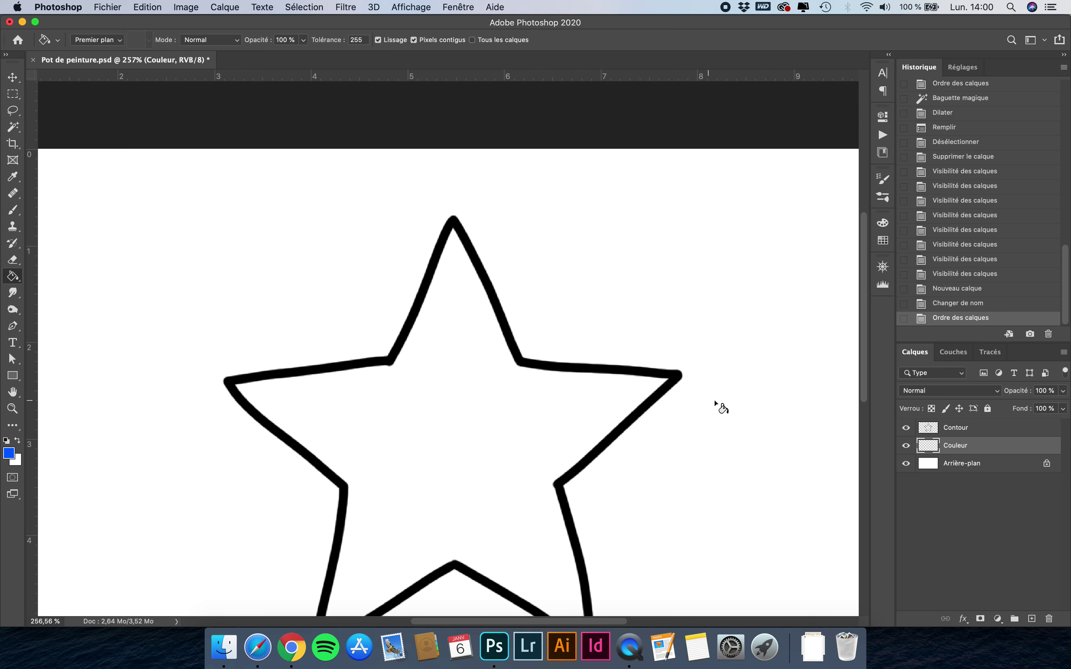
{"action": "left_click", "coordinate": [969, 432]}
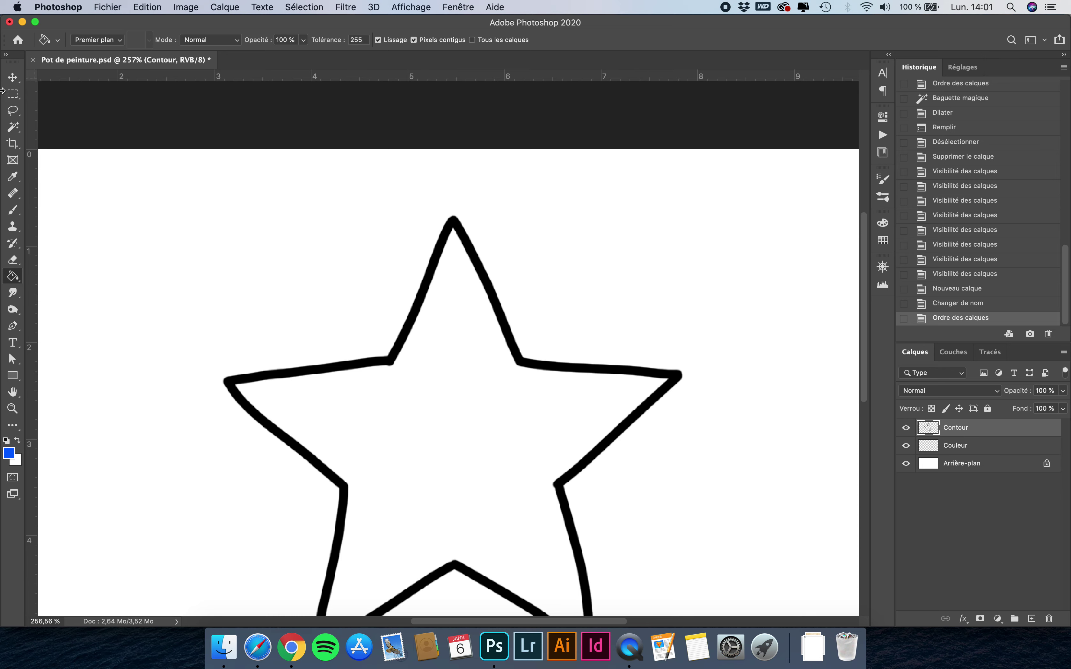
Step: Magic-wand select the star's interior and set Sélection > Modifier > Dilater to 3 pixels
{"action": "left_click", "coordinate": [10, 130]}
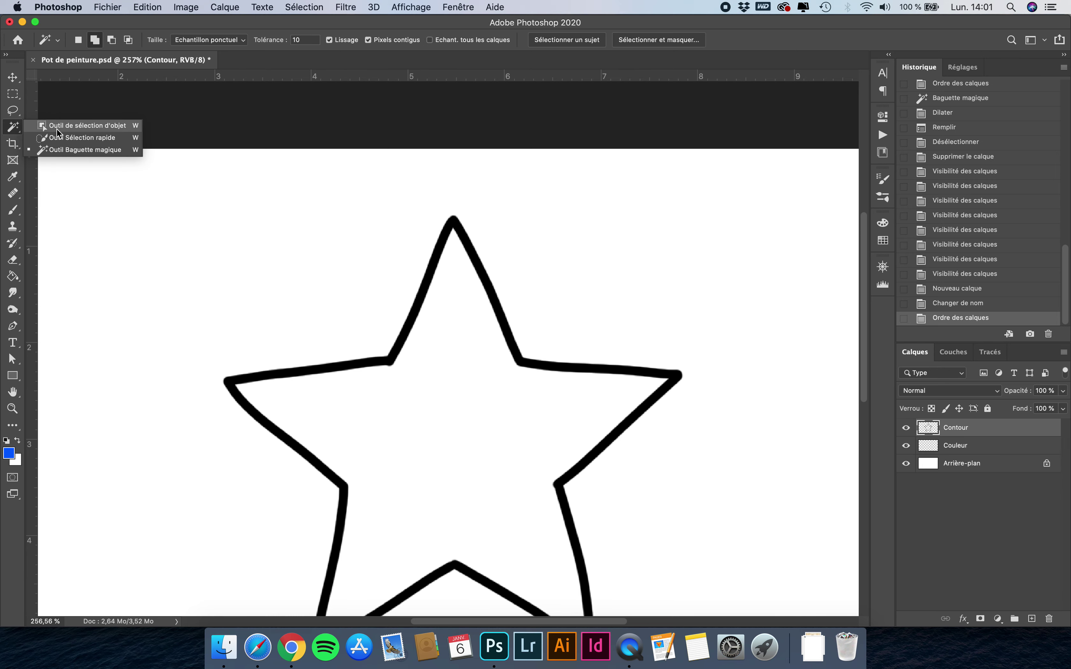
{"action": "left_click", "coordinate": [60, 148]}
{"action": "key", "text": "super+minus"}
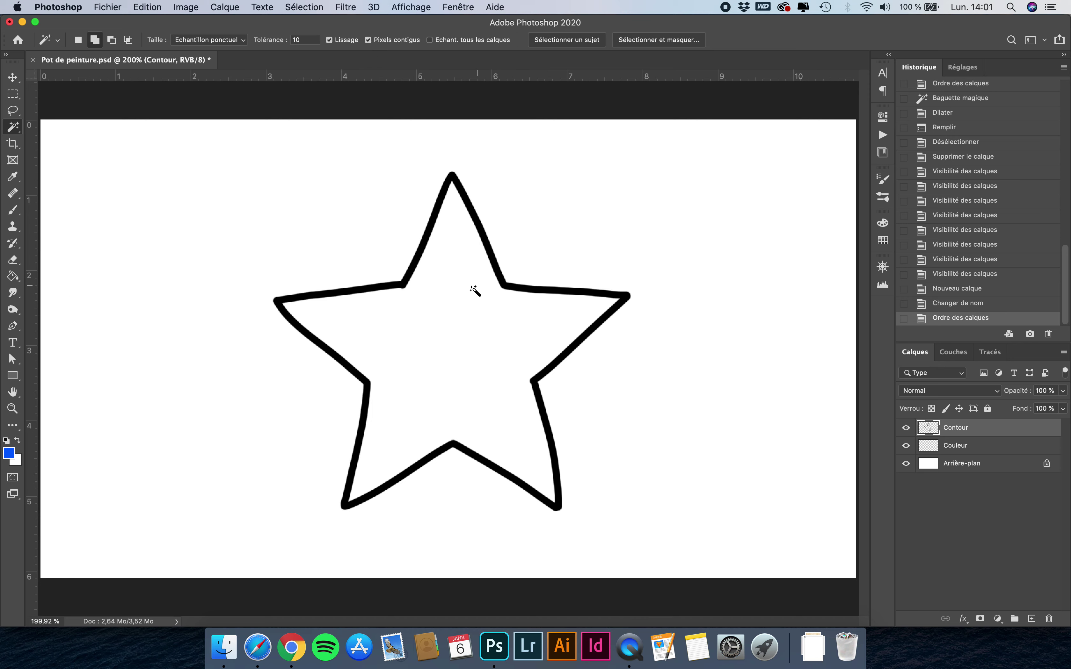
{"action": "left_click", "coordinate": [466, 295]}
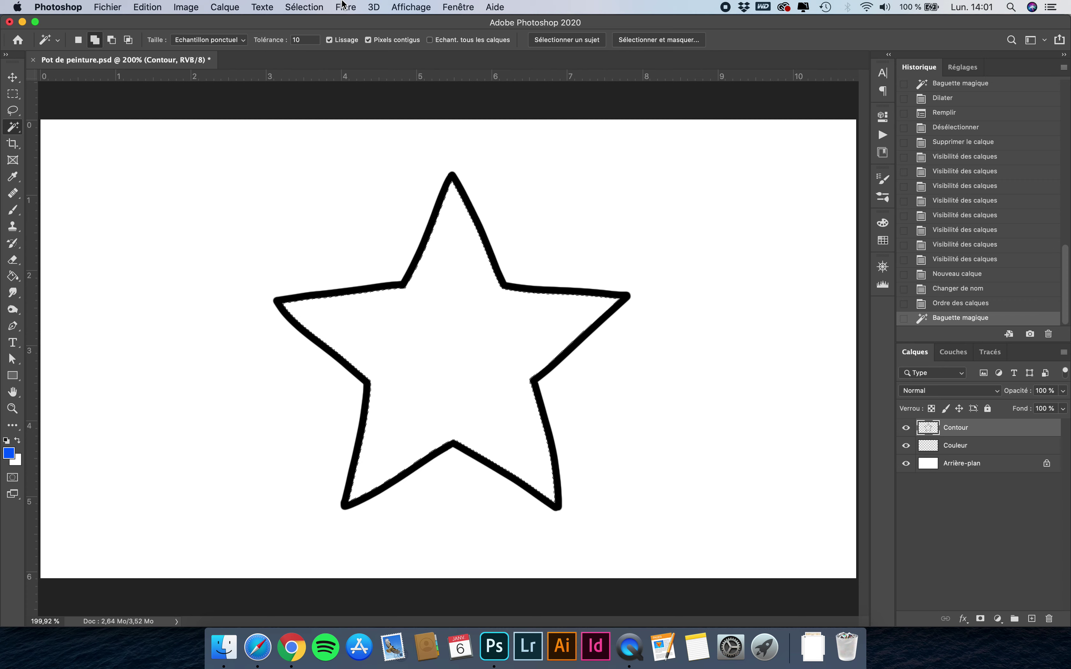
{"action": "left_click", "coordinate": [304, 8]}
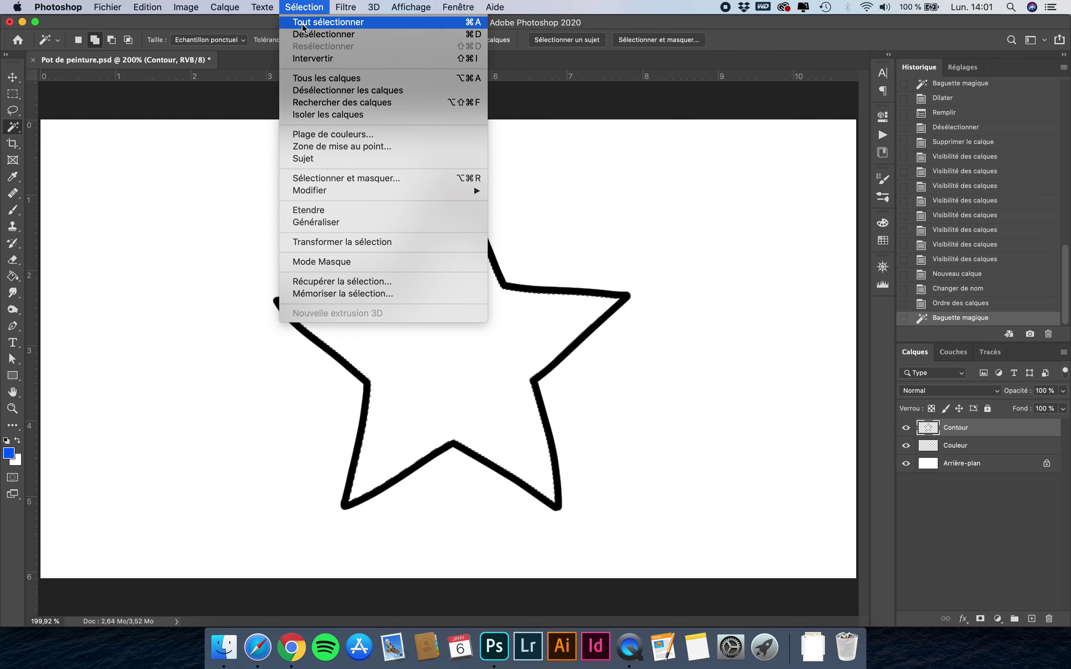
{"action": "mouse_move", "coordinate": [383, 191]}
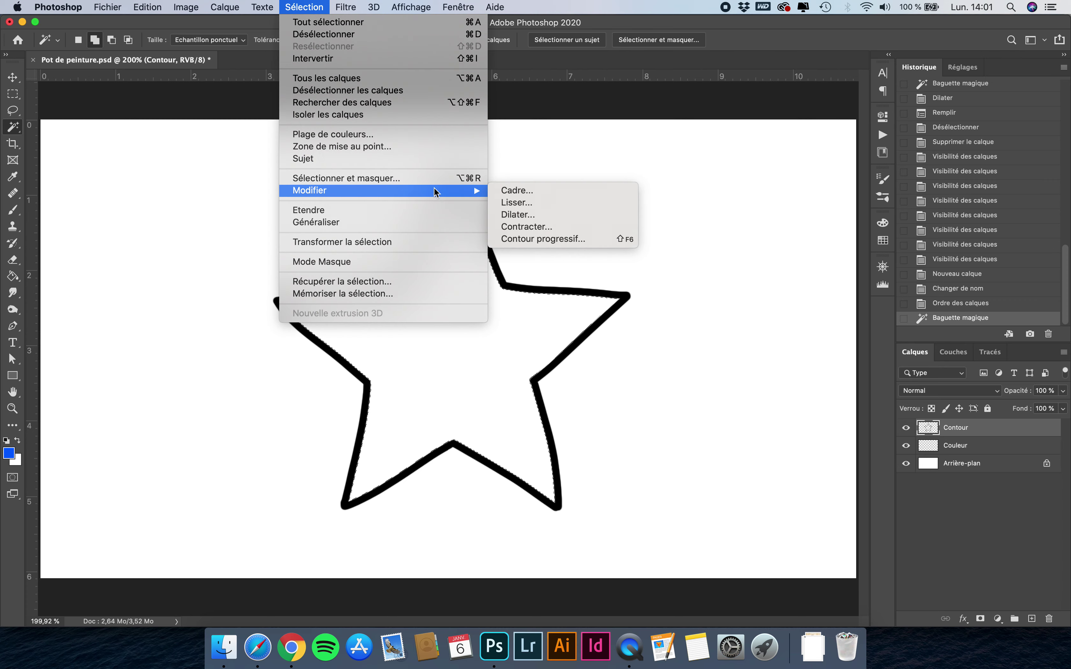
{"action": "left_click", "coordinate": [530, 215]}
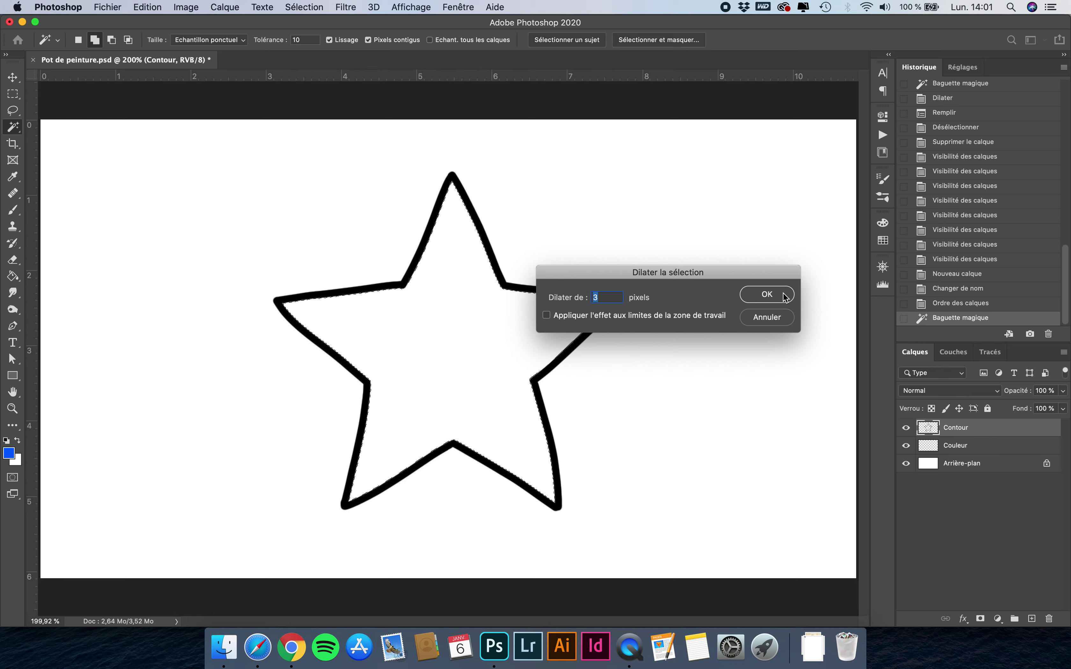
Step: Expand the star's interior selection by 3 pixels
{"action": "left_click", "coordinate": [767, 295]}
{"action": "scroll", "coordinate": [411, 187], "scroll_direction": "up", "scroll_amount": 3}
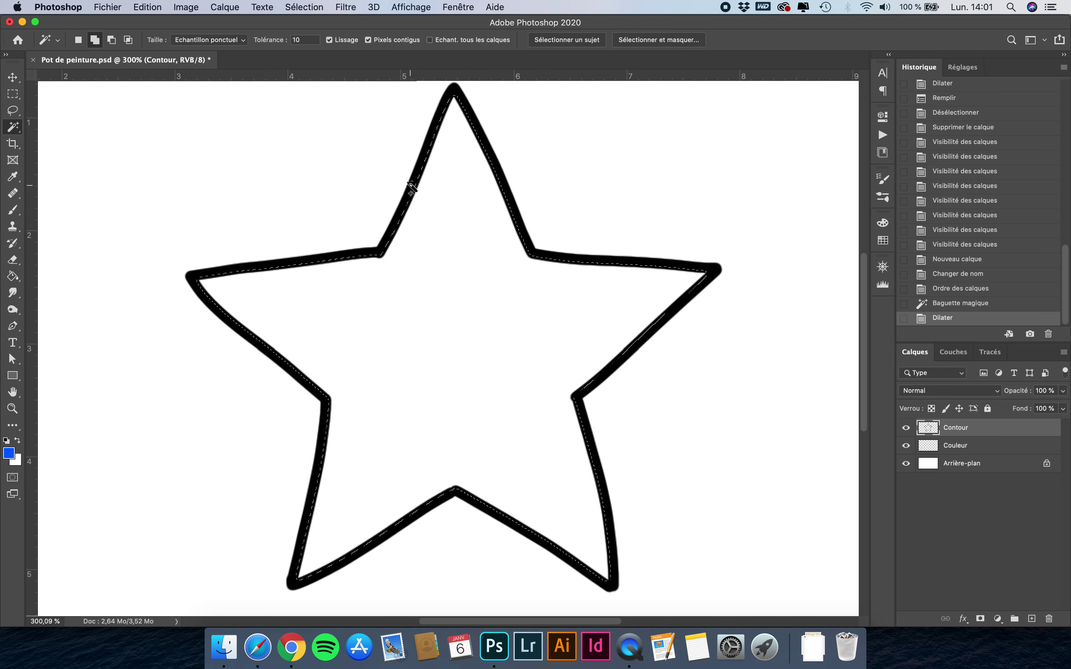
{"action": "scroll", "coordinate": [411, 188], "scroll_direction": "up", "scroll_amount": 3}
{"action": "scroll", "coordinate": [411, 186], "scroll_direction": "up", "scroll_amount": 1}
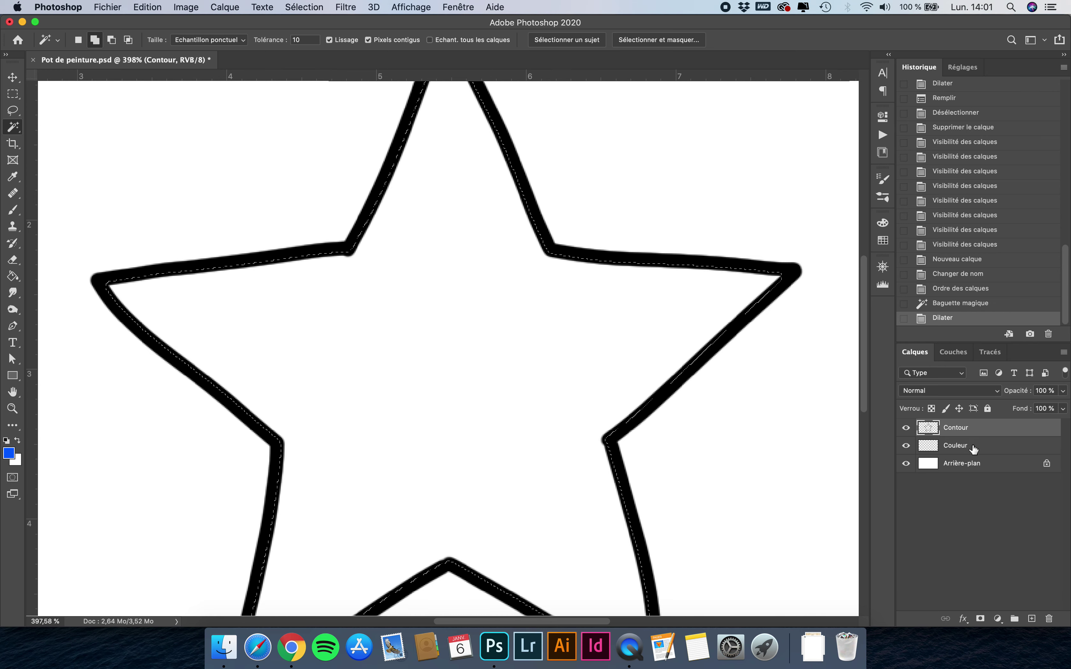
Step: Paint-bucket the selection blue on the Couleur layer, then deselect
{"action": "left_click", "coordinate": [968, 454]}
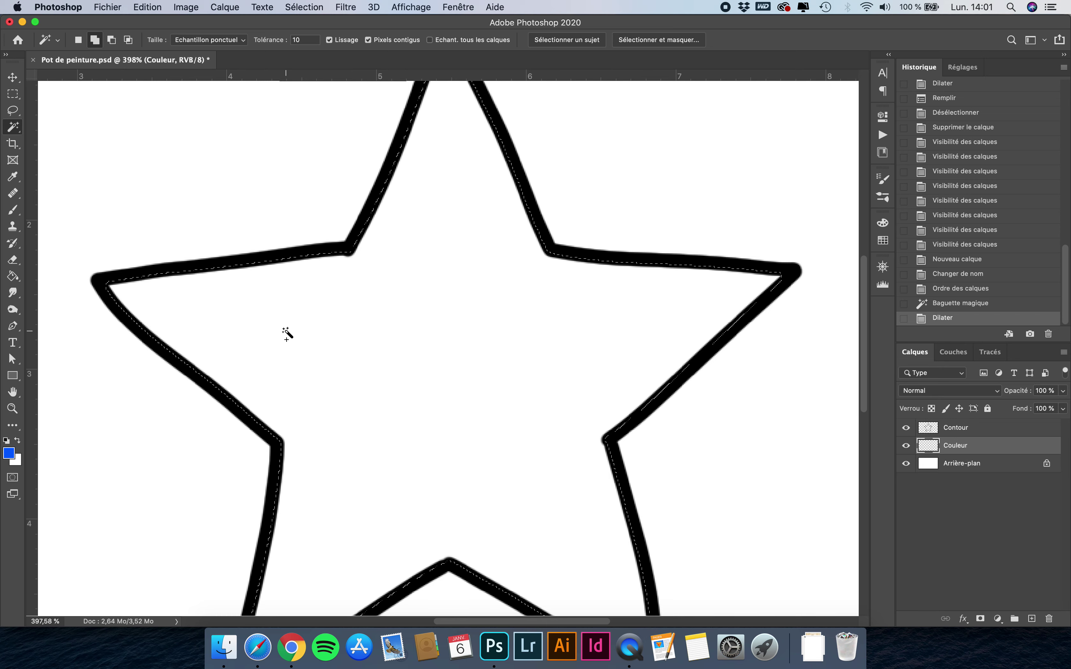
{"action": "scroll", "coordinate": [176, 332], "scroll_direction": "down", "scroll_amount": 1}
{"action": "key", "text": "g"}
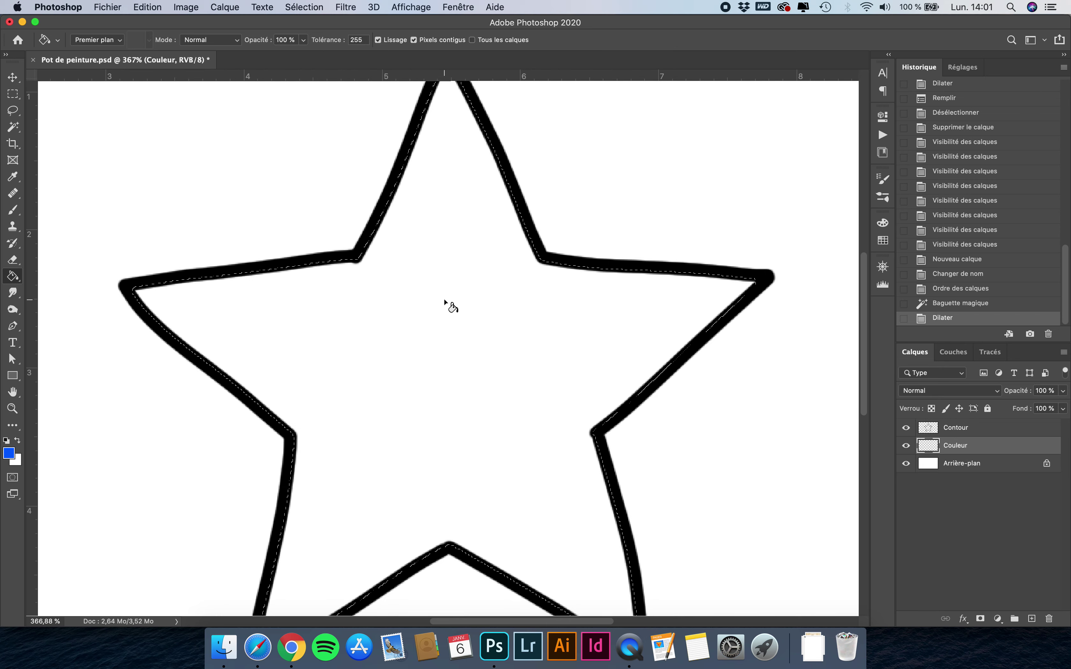
{"action": "scroll", "coordinate": [449, 303], "scroll_direction": "down", "scroll_amount": 2}
{"action": "left_click", "coordinate": [458, 301]}
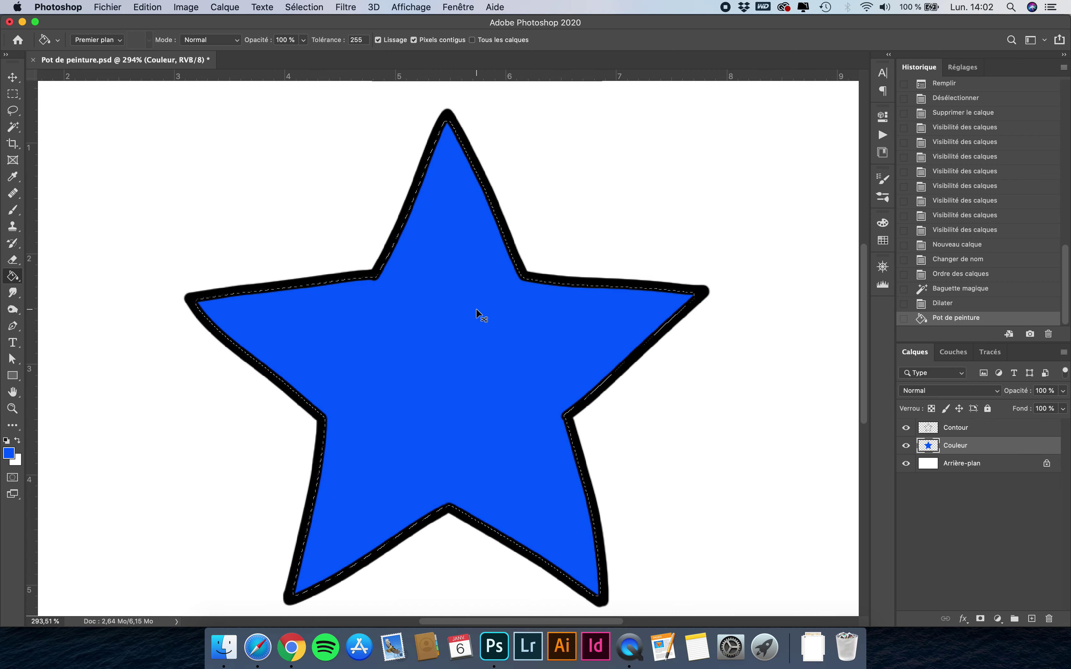
{"action": "key", "text": "ctrl+d"}
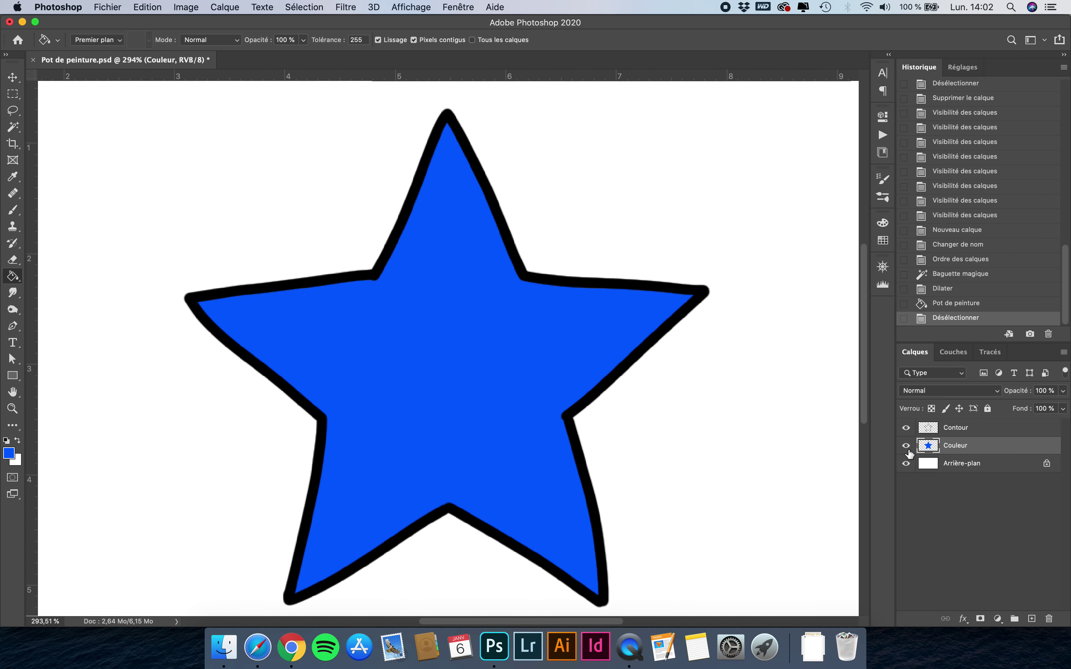
Step: Try a green 1f8232 Incrustation couleur on Couleur, then revert to the Dilater history state
{"action": "left_click", "coordinate": [906, 446]}
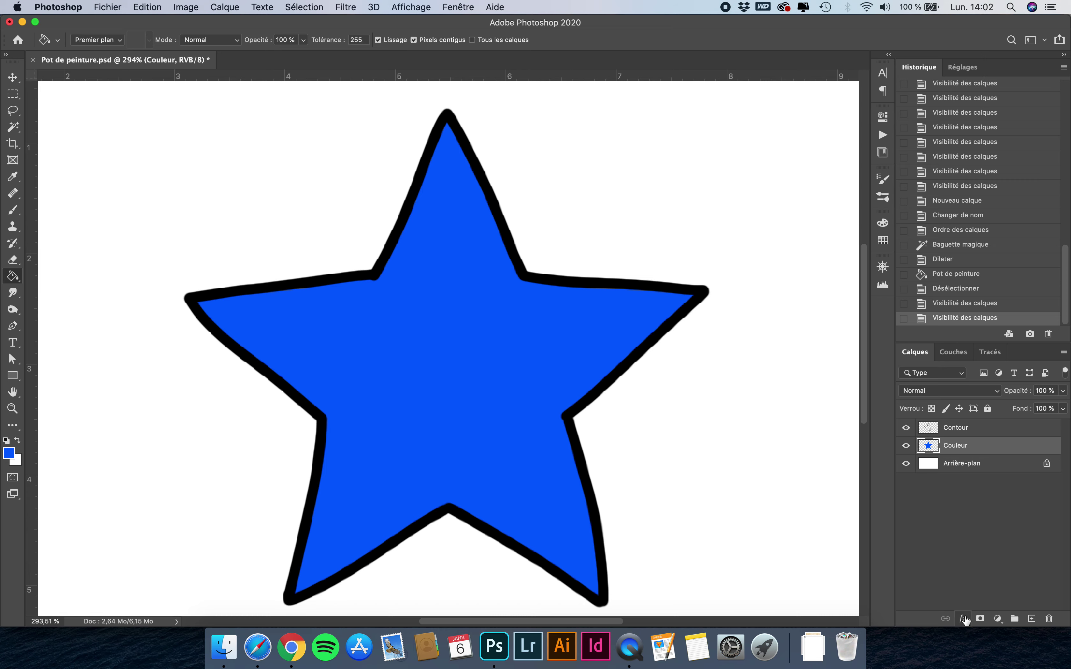
{"action": "left_click", "coordinate": [964, 619]}
{"action": "left_click", "coordinate": [997, 551]}
{"action": "left_click", "coordinate": [853, 306]}
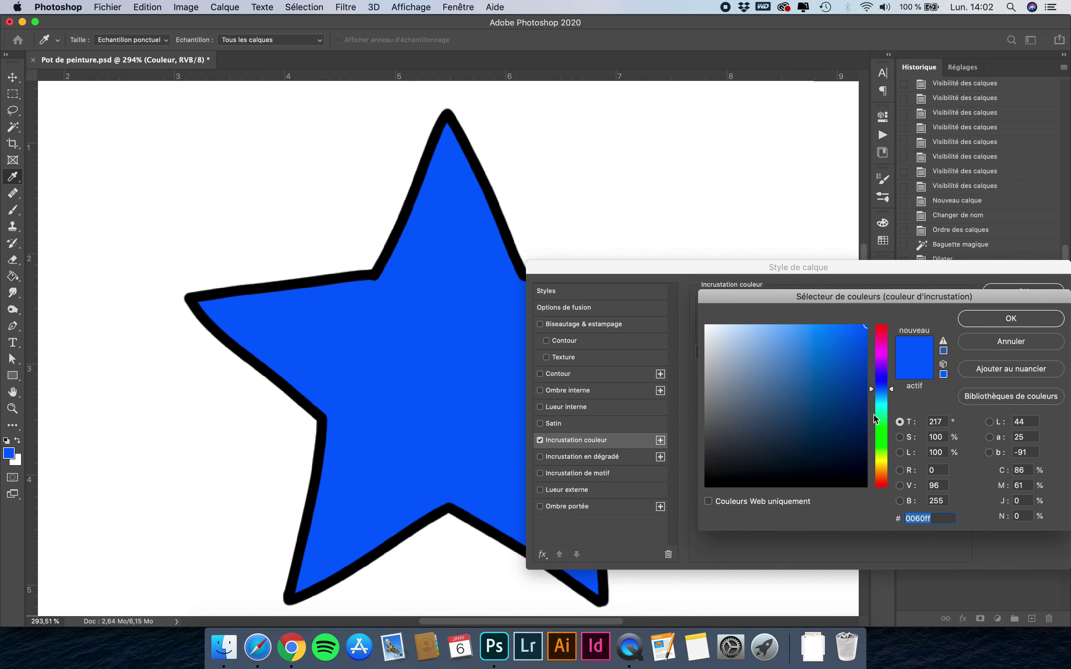
{"action": "left_click", "coordinate": [880, 428]}
{"action": "left_click", "coordinate": [829, 404]}
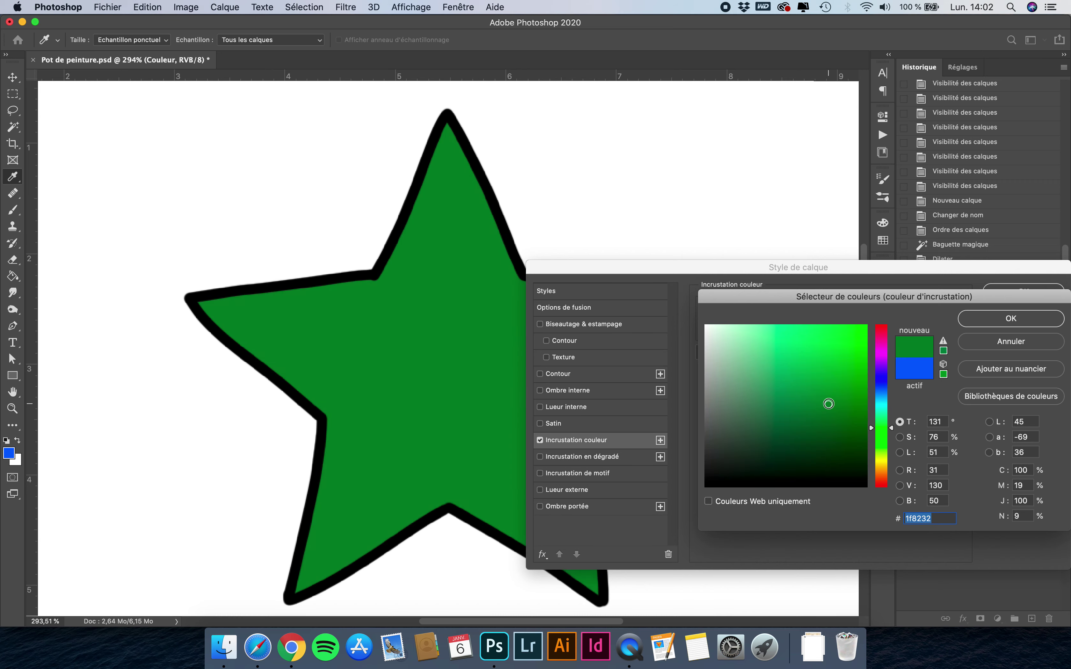
{"action": "left_click", "coordinate": [994, 315]}
{"action": "left_click", "coordinate": [1021, 290]}
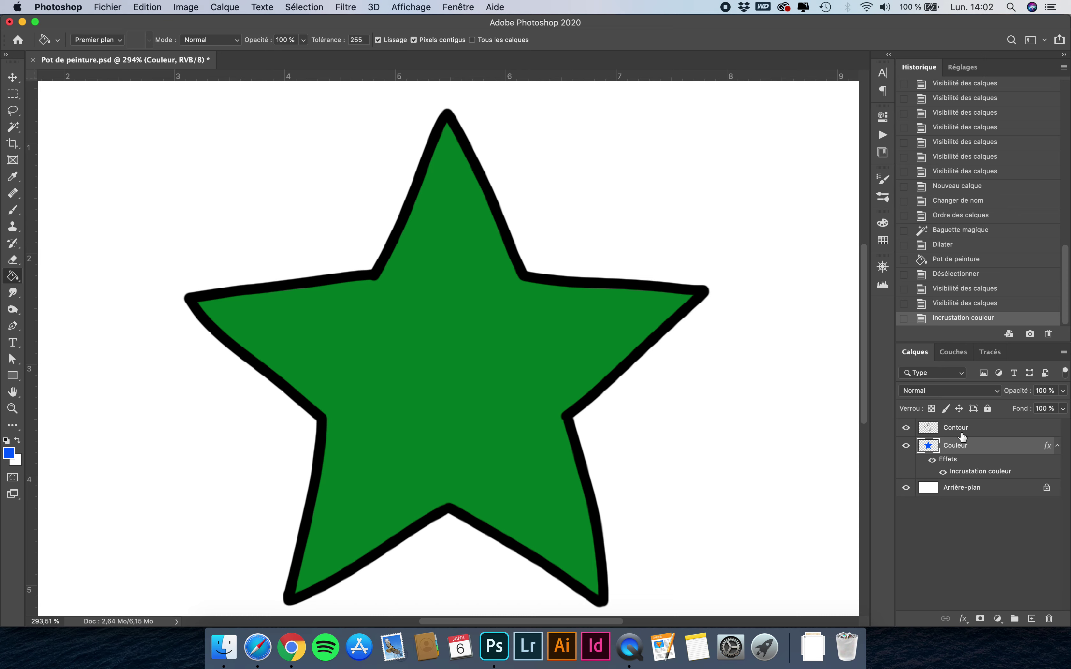
{"action": "left_click", "coordinate": [957, 262]}
{"action": "left_click", "coordinate": [955, 246]}
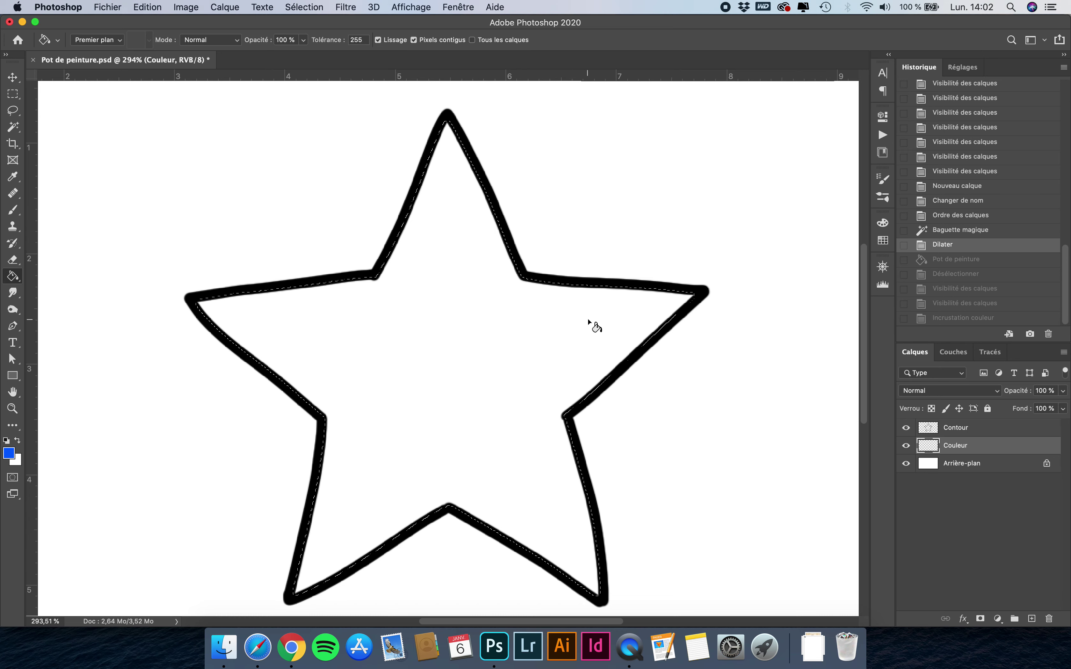
Step: Refill the star's interior blue on Couleur, deselect, and fit the whole image on screen
{"action": "left_click", "coordinate": [424, 326]}
{"action": "key", "text": "ctrl+z"}
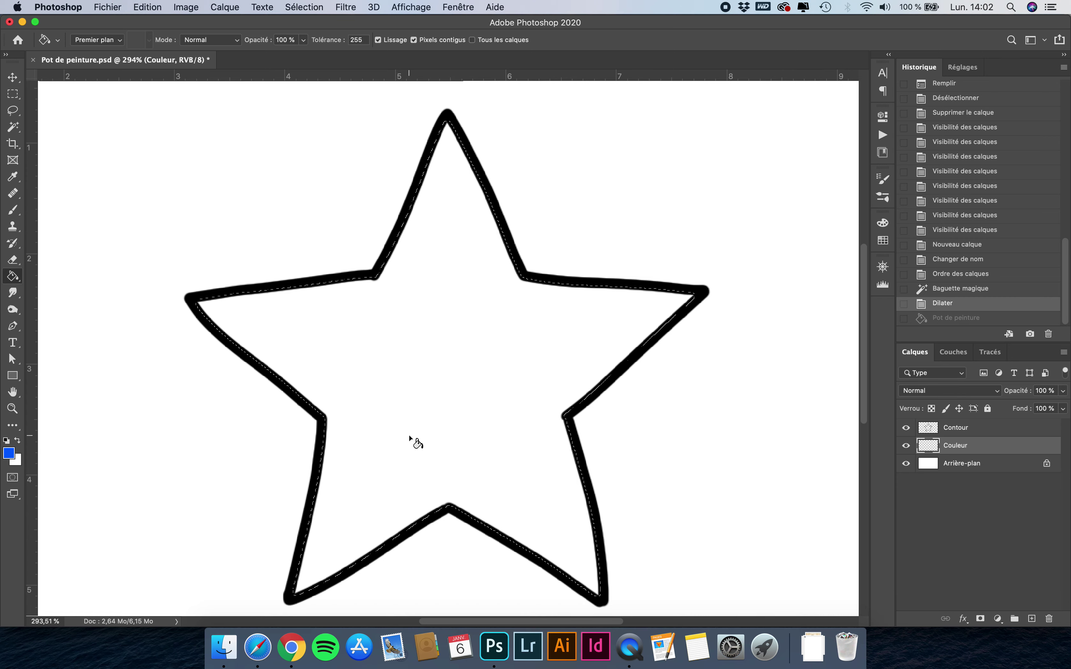
{"action": "key", "text": "alt"}
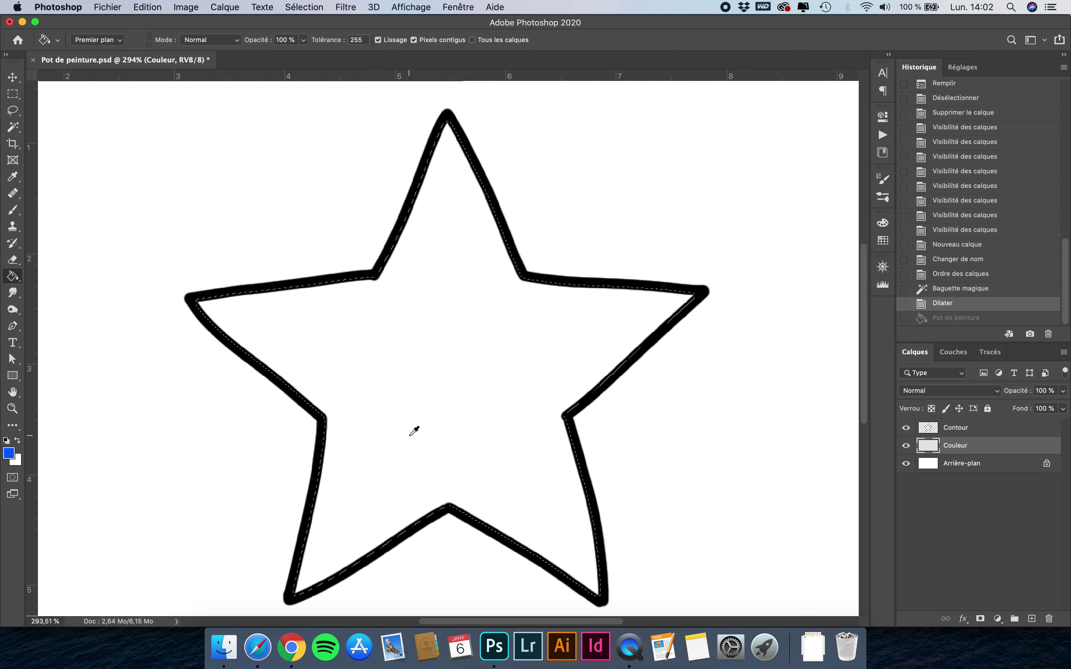
{"action": "left_click", "coordinate": [411, 433]}
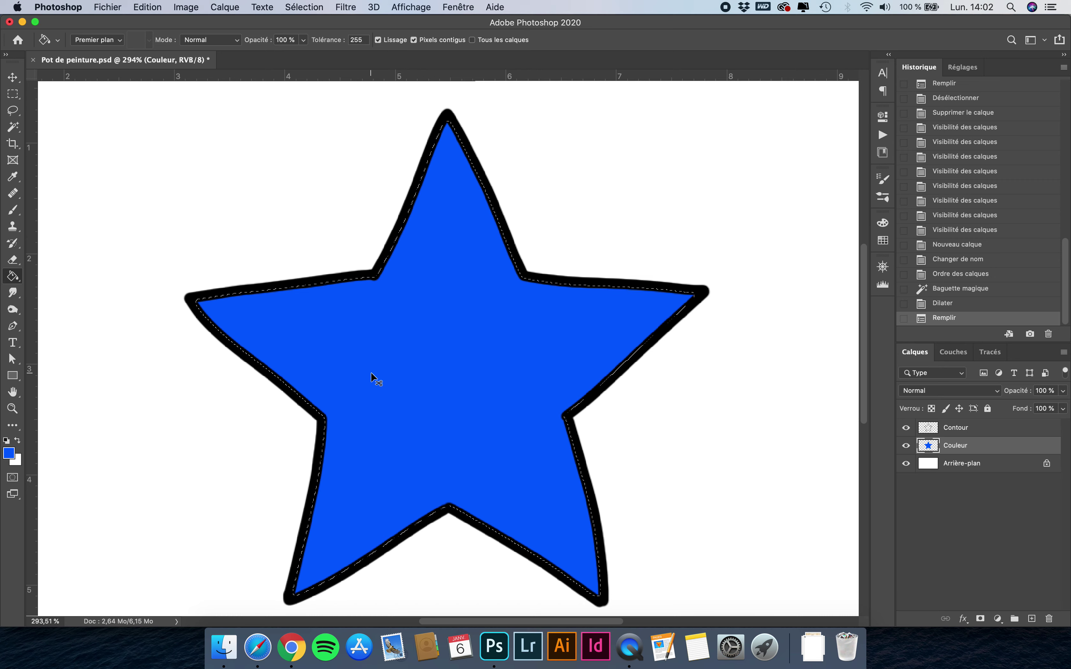
{"action": "key", "text": "super+d"}
{"action": "key", "text": "super+0"}
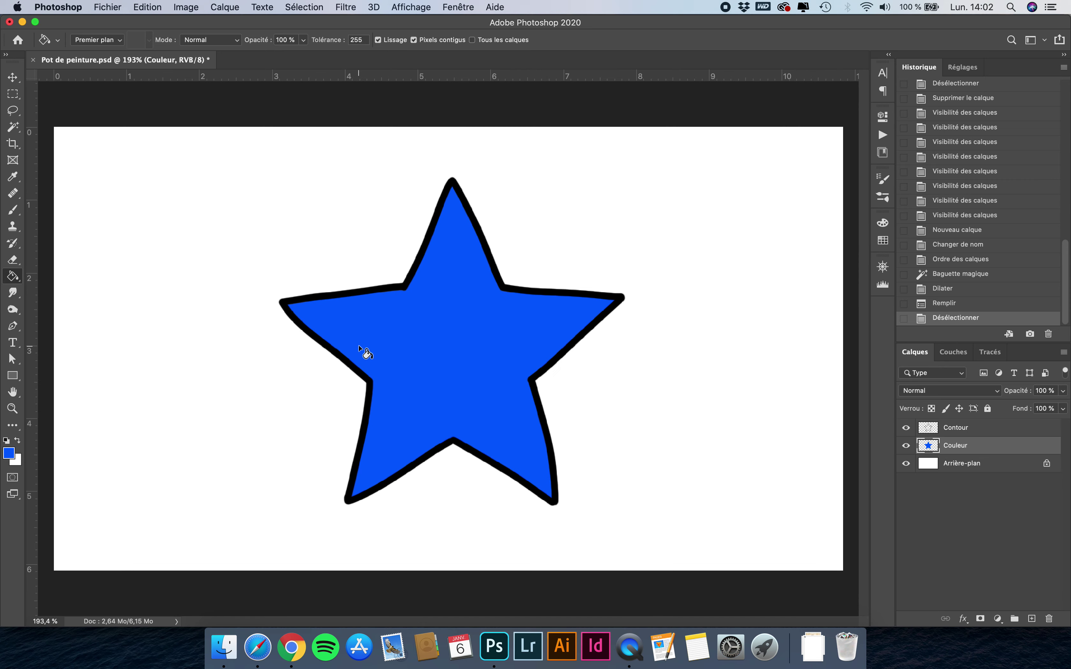